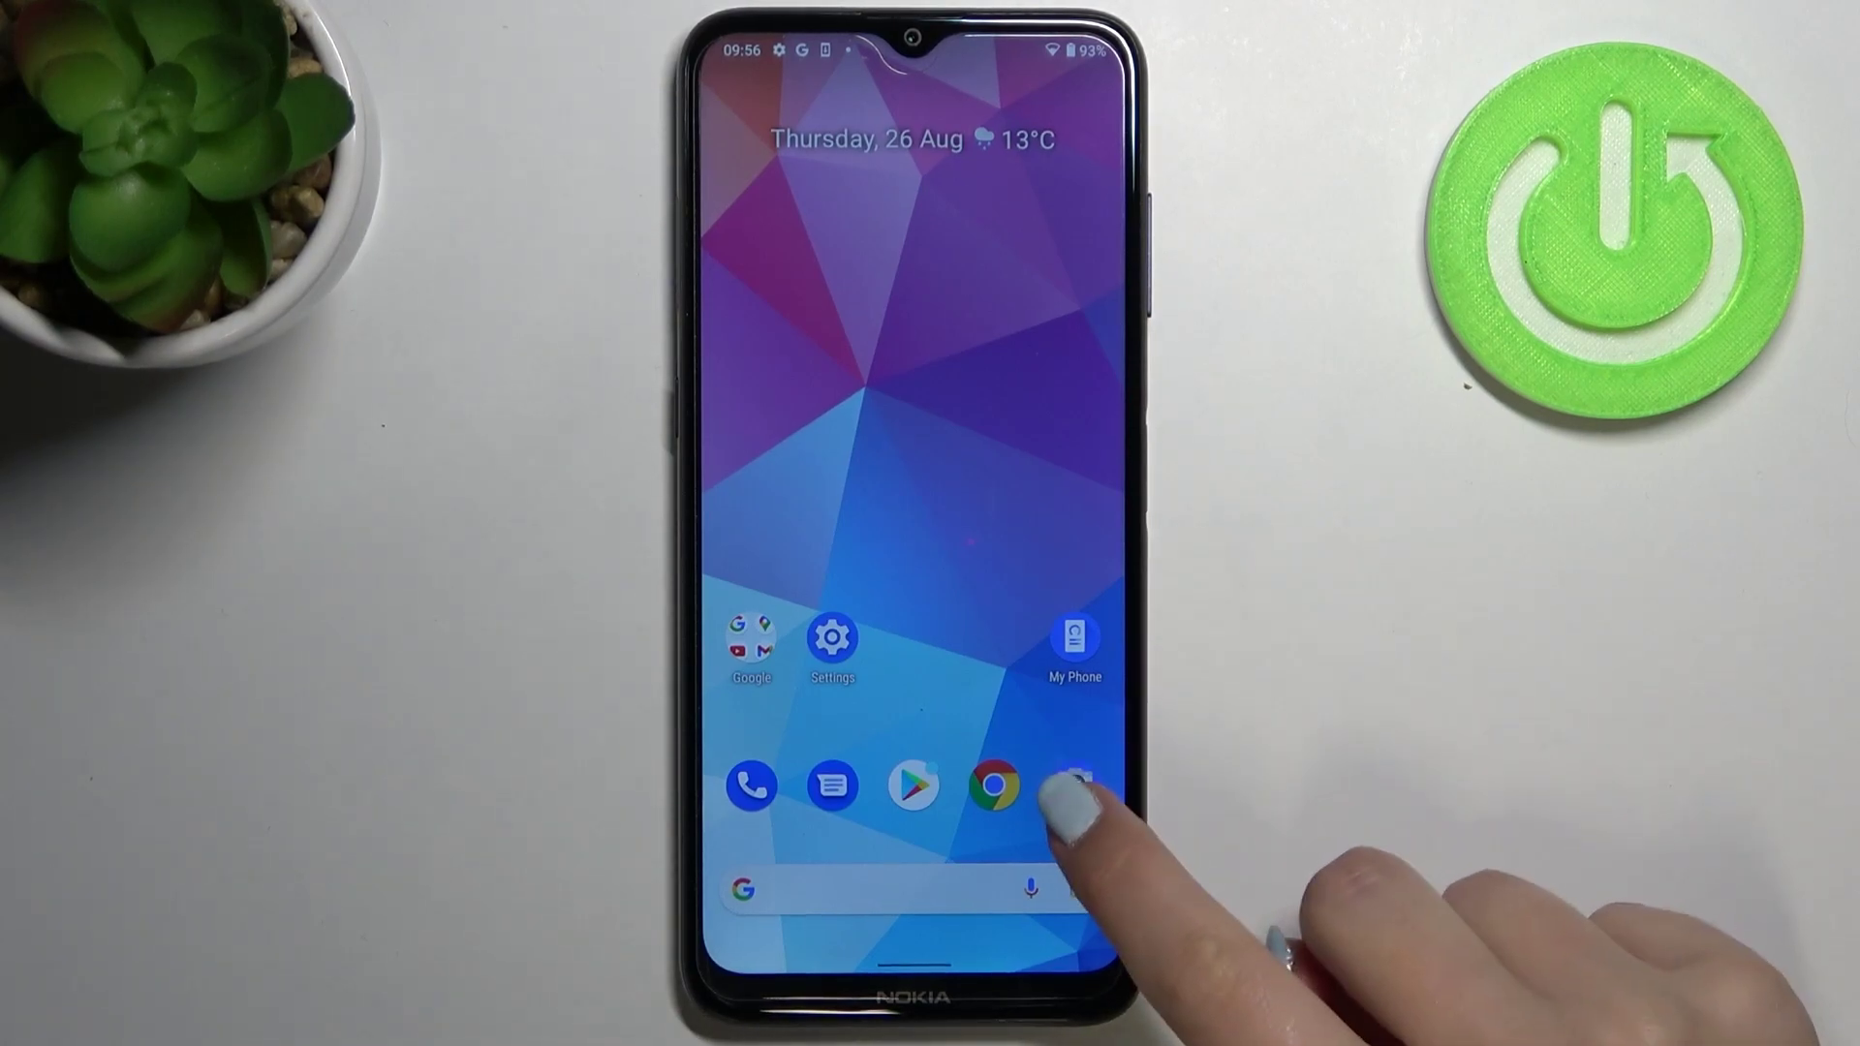
Launch Nokia Camera and open its settings page
click(1075, 785)
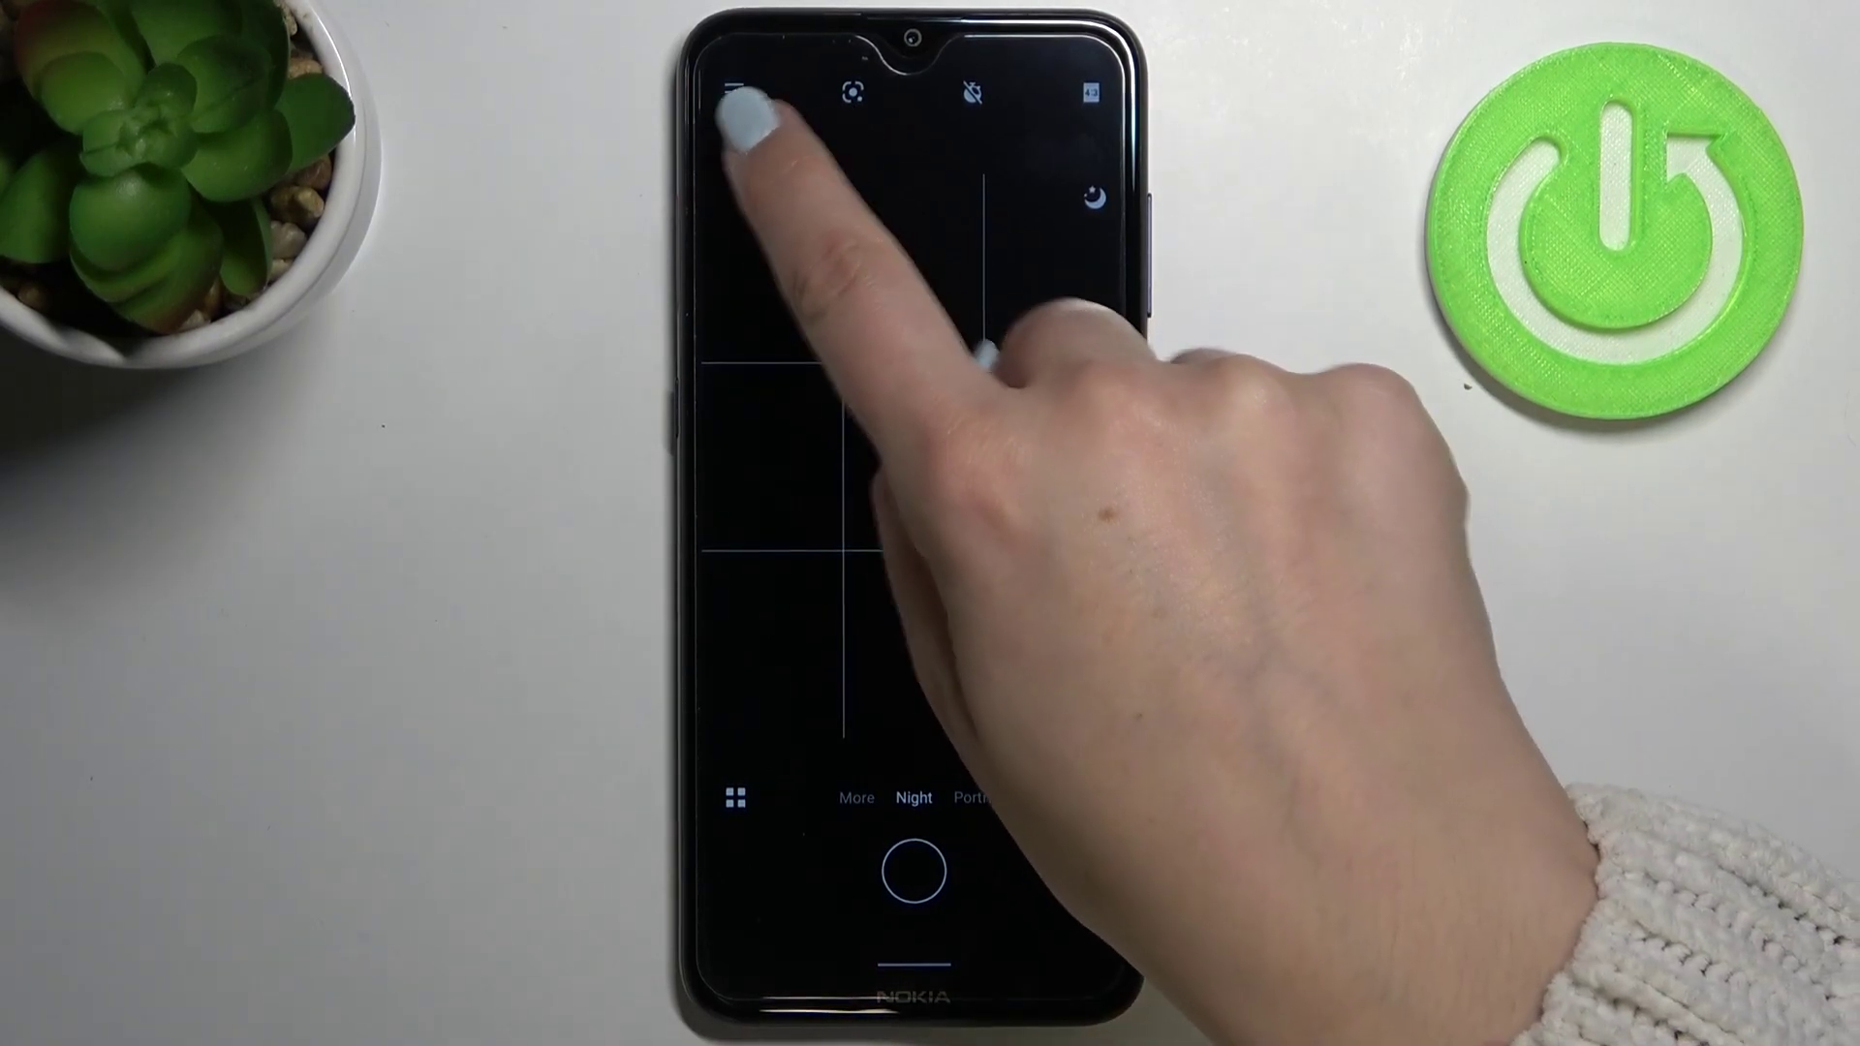
click(737, 94)
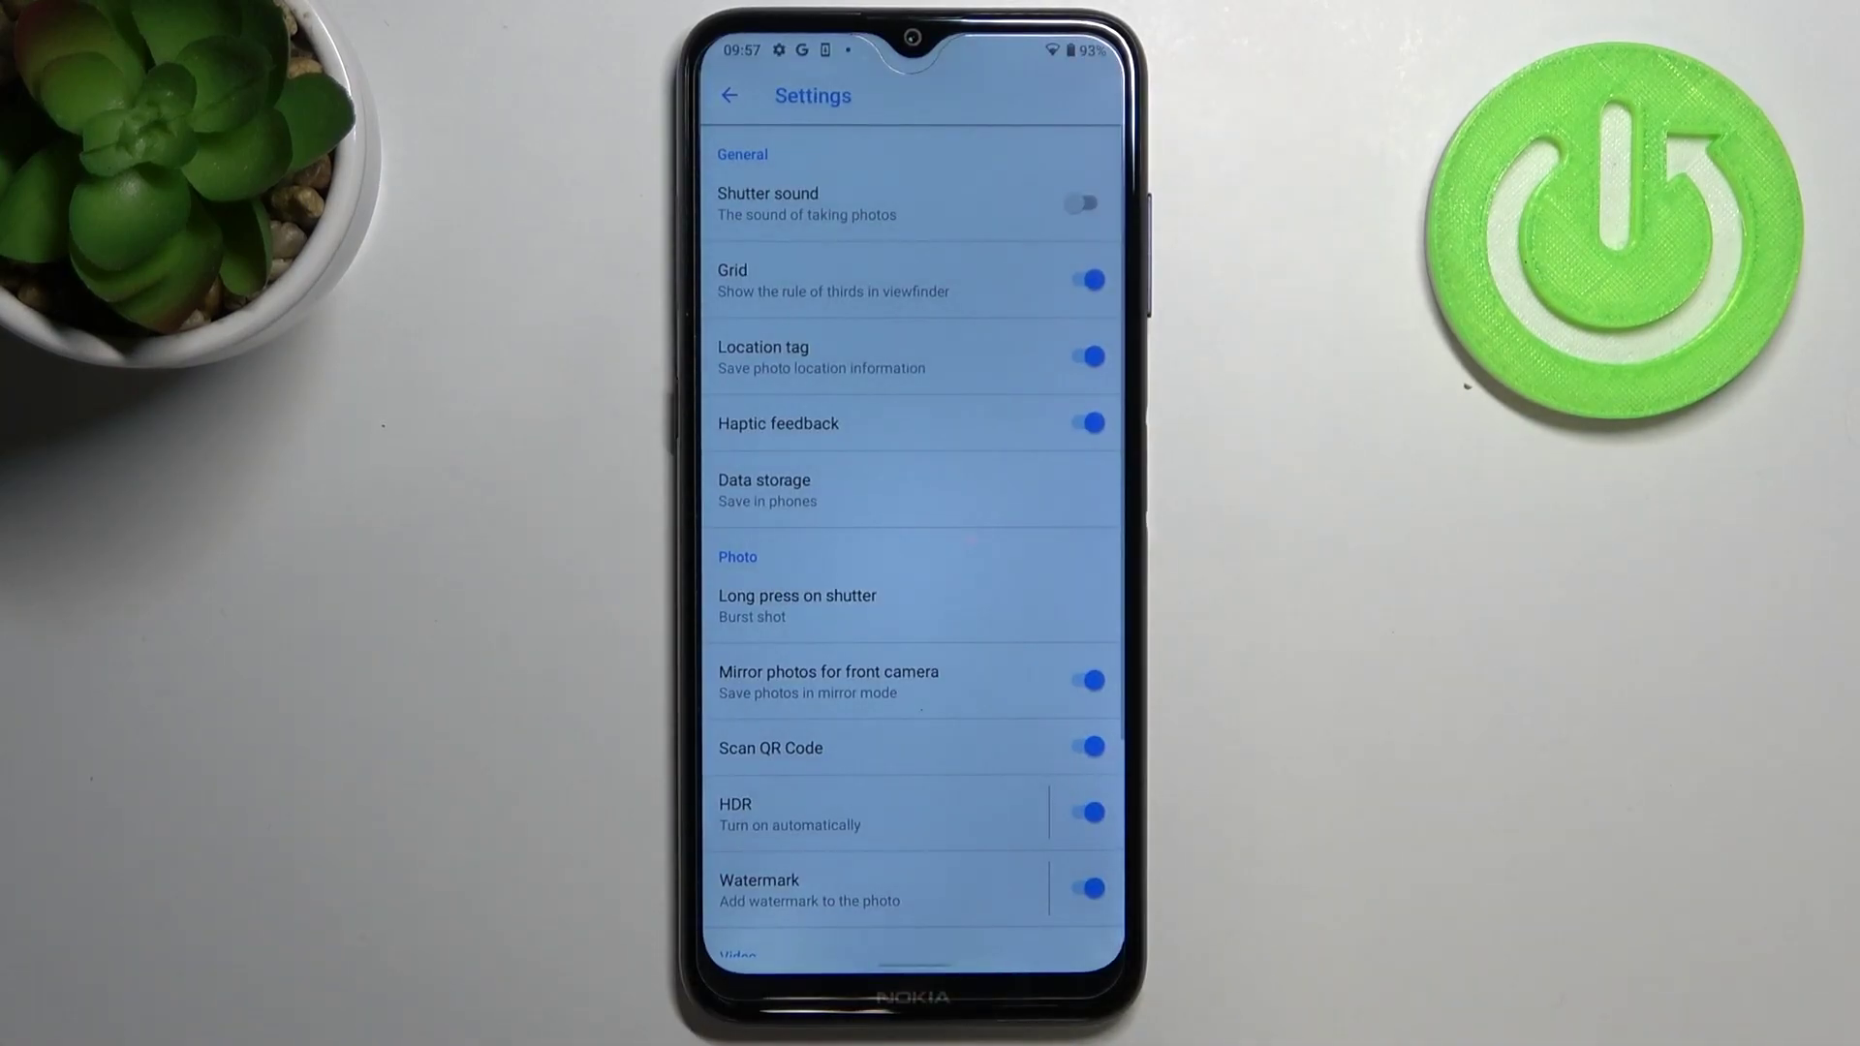
scroll(913, 582, down, 3)
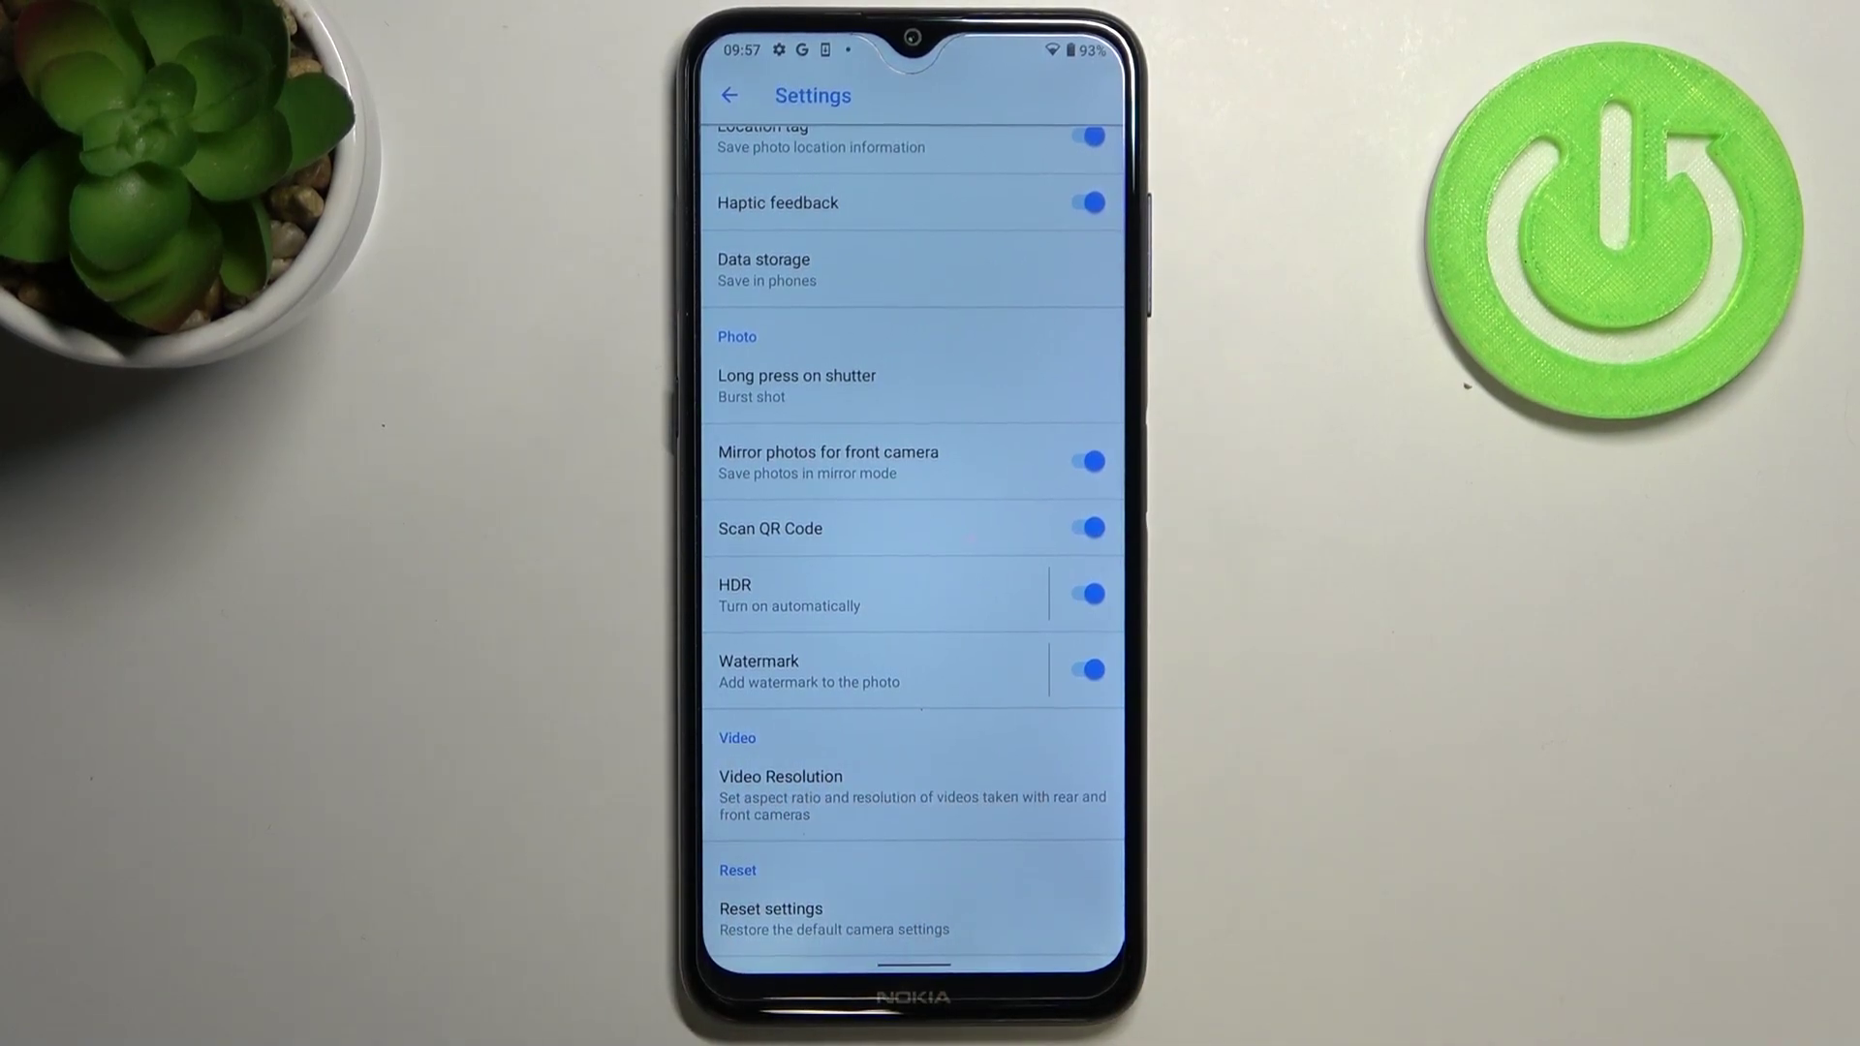
Open Video Resolution and bring up the rear-camera video resolution choices
click(931, 792)
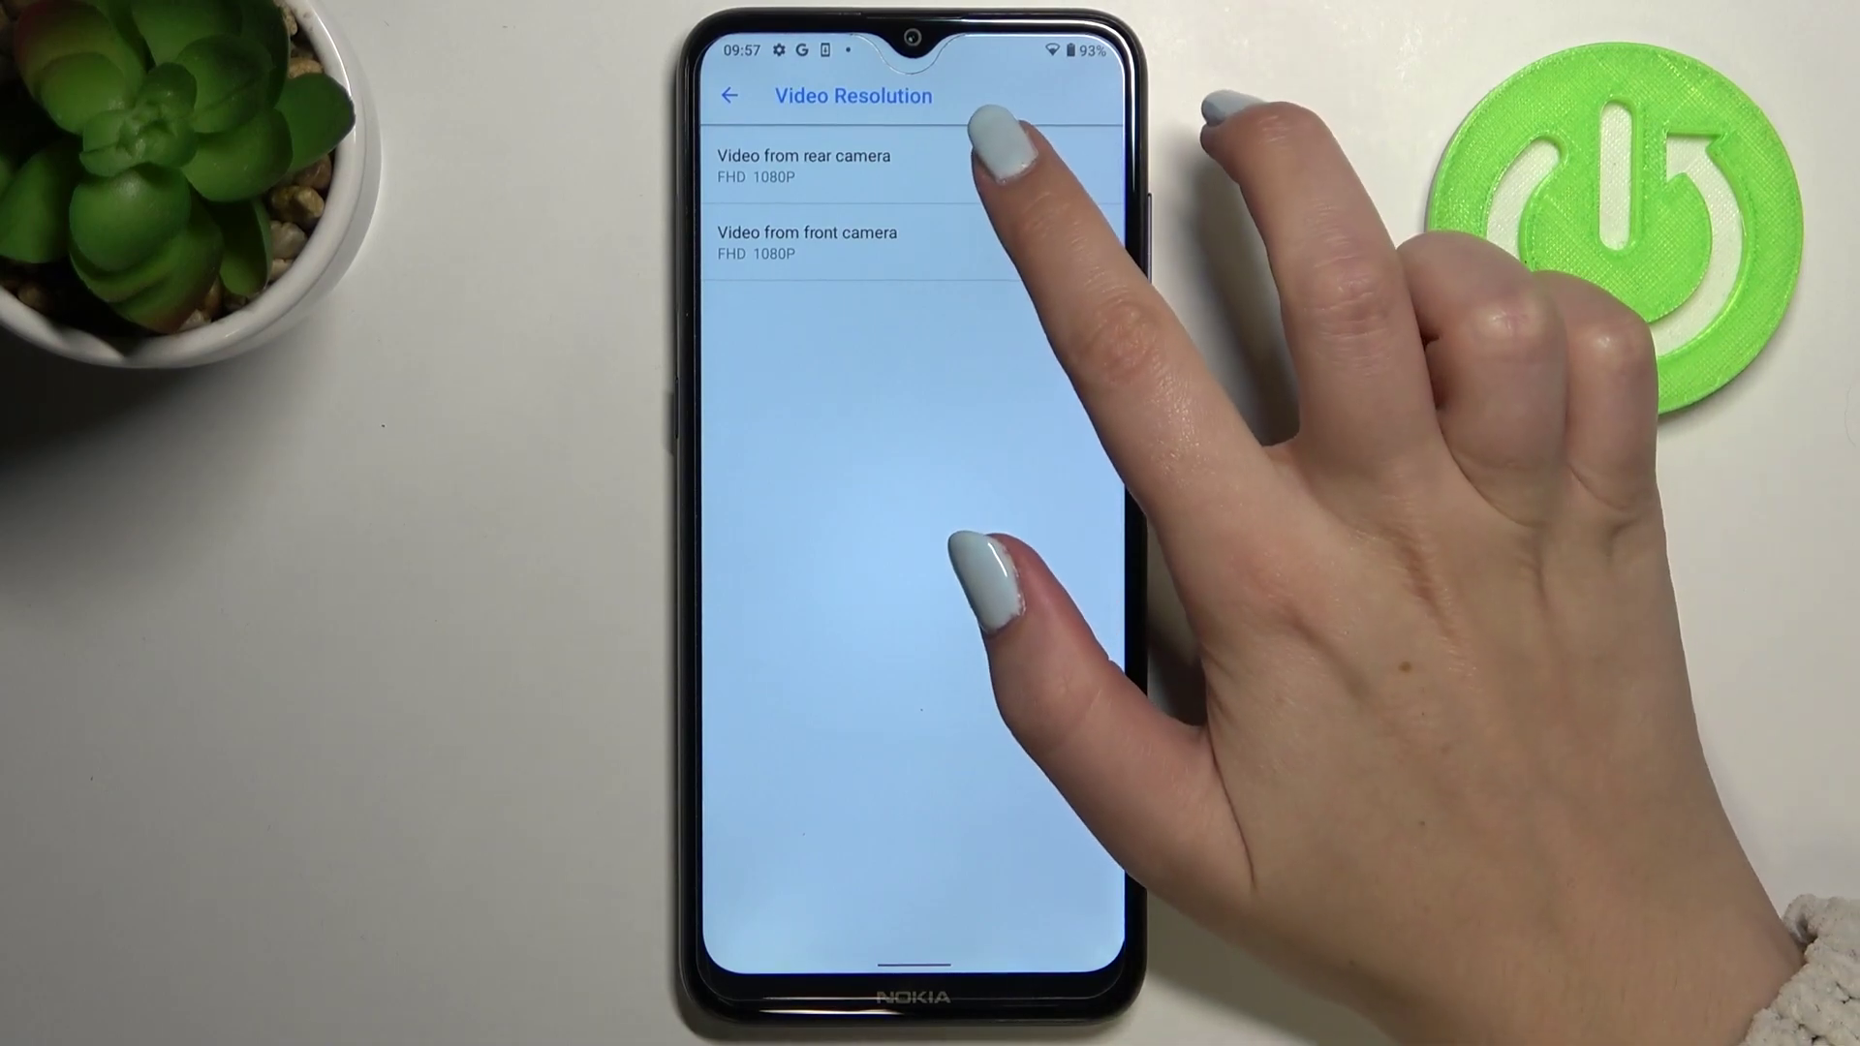
click(931, 165)
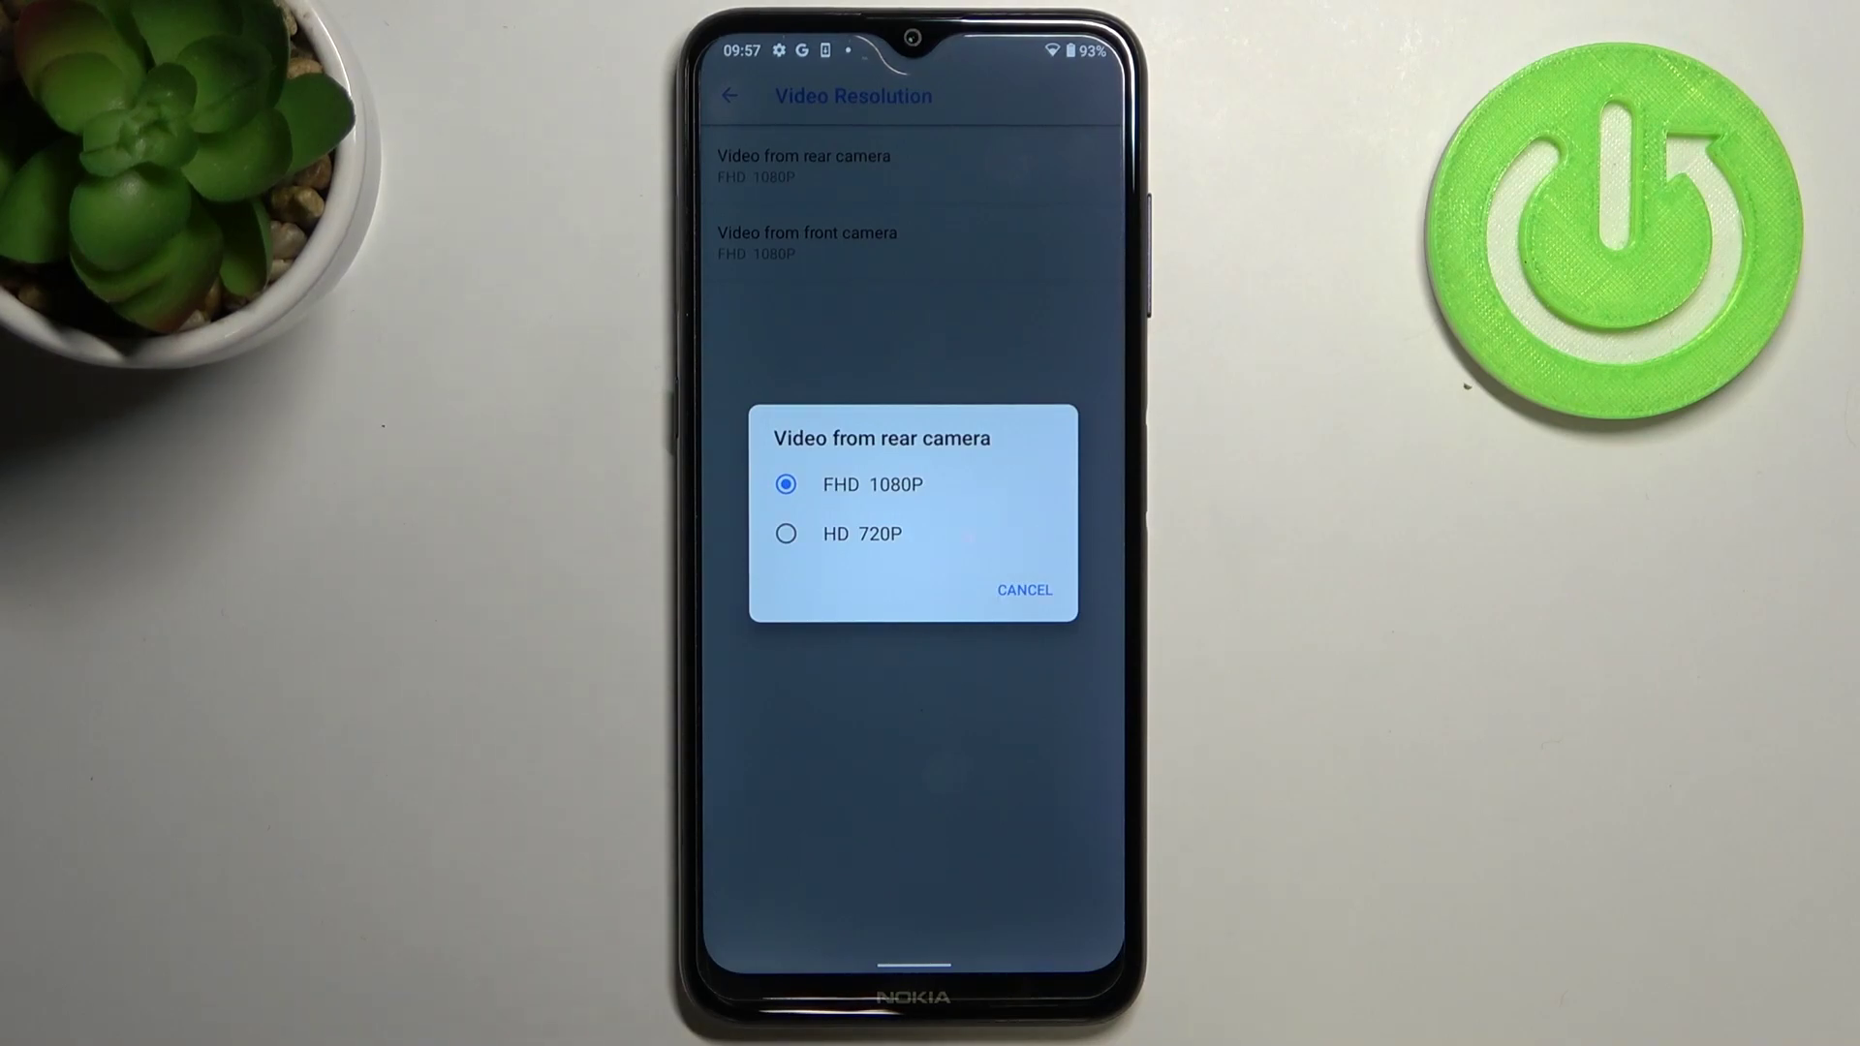
Set rear-camera video to HD 720P, then change it back to FHD 1080P
click(862, 533)
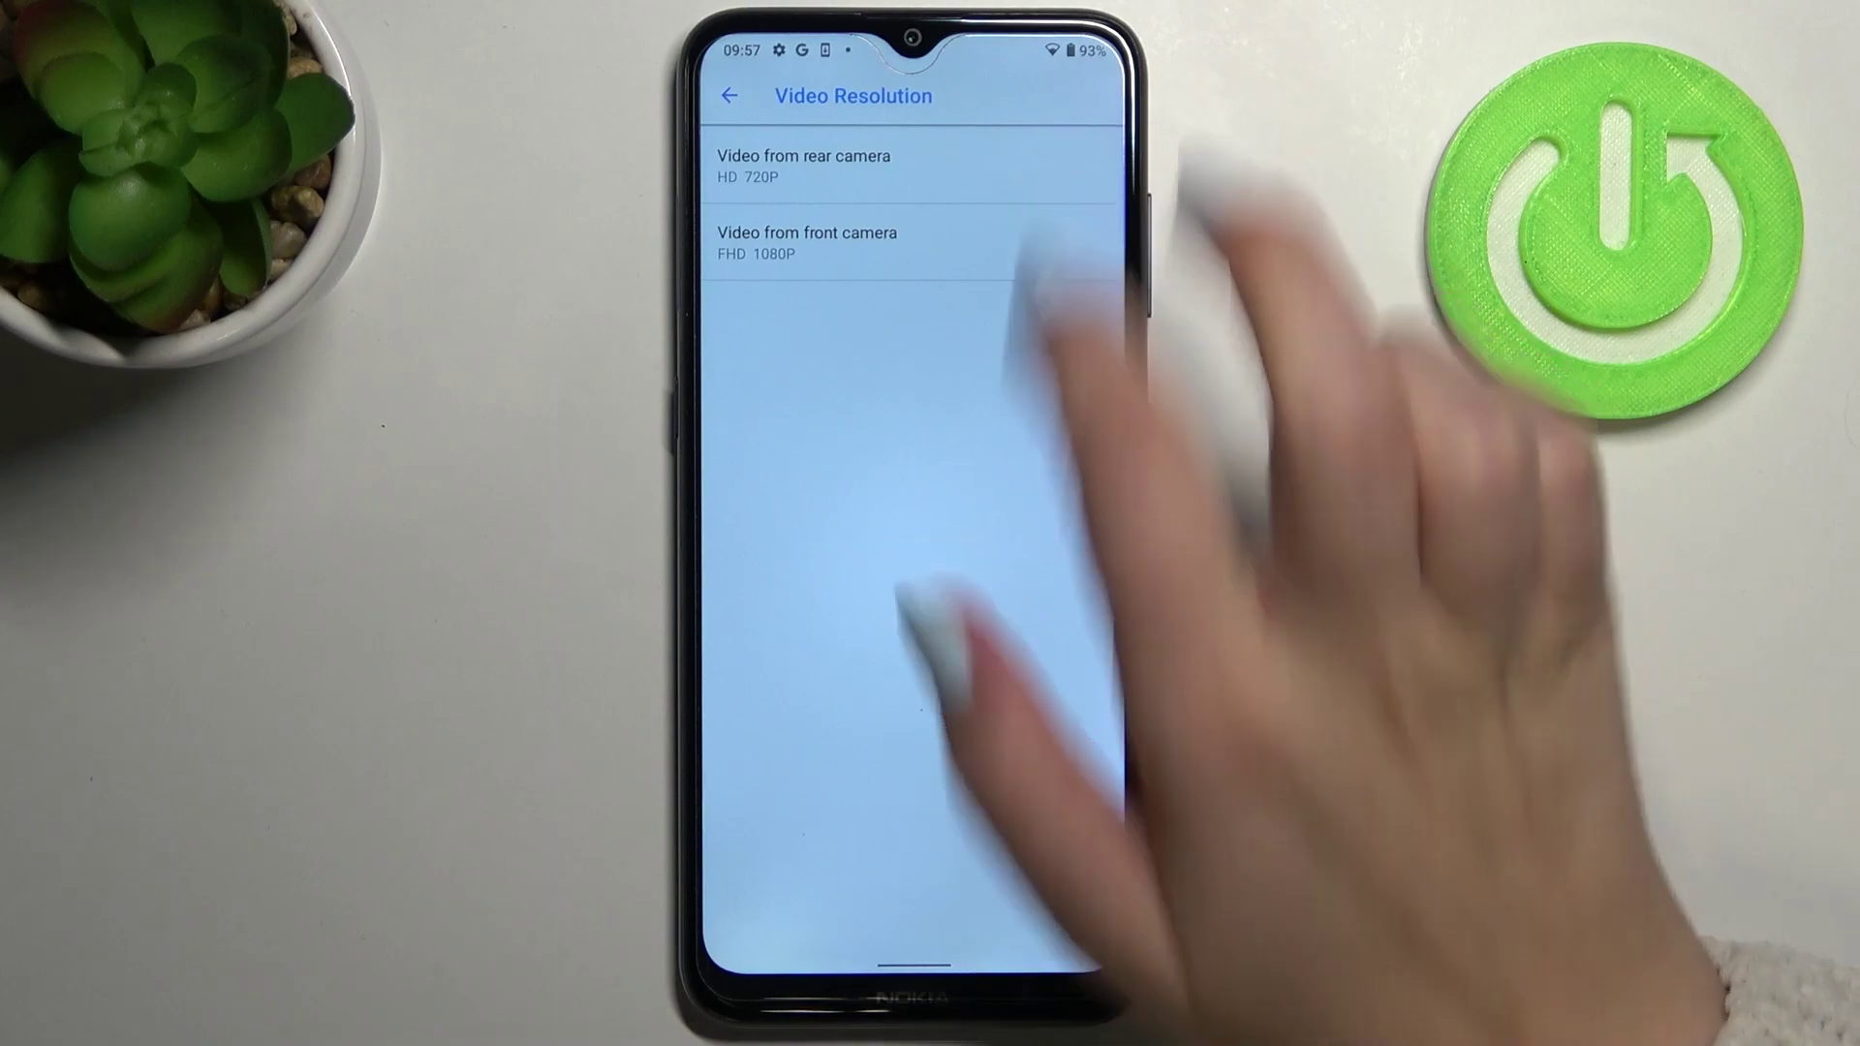
click(804, 163)
click(814, 481)
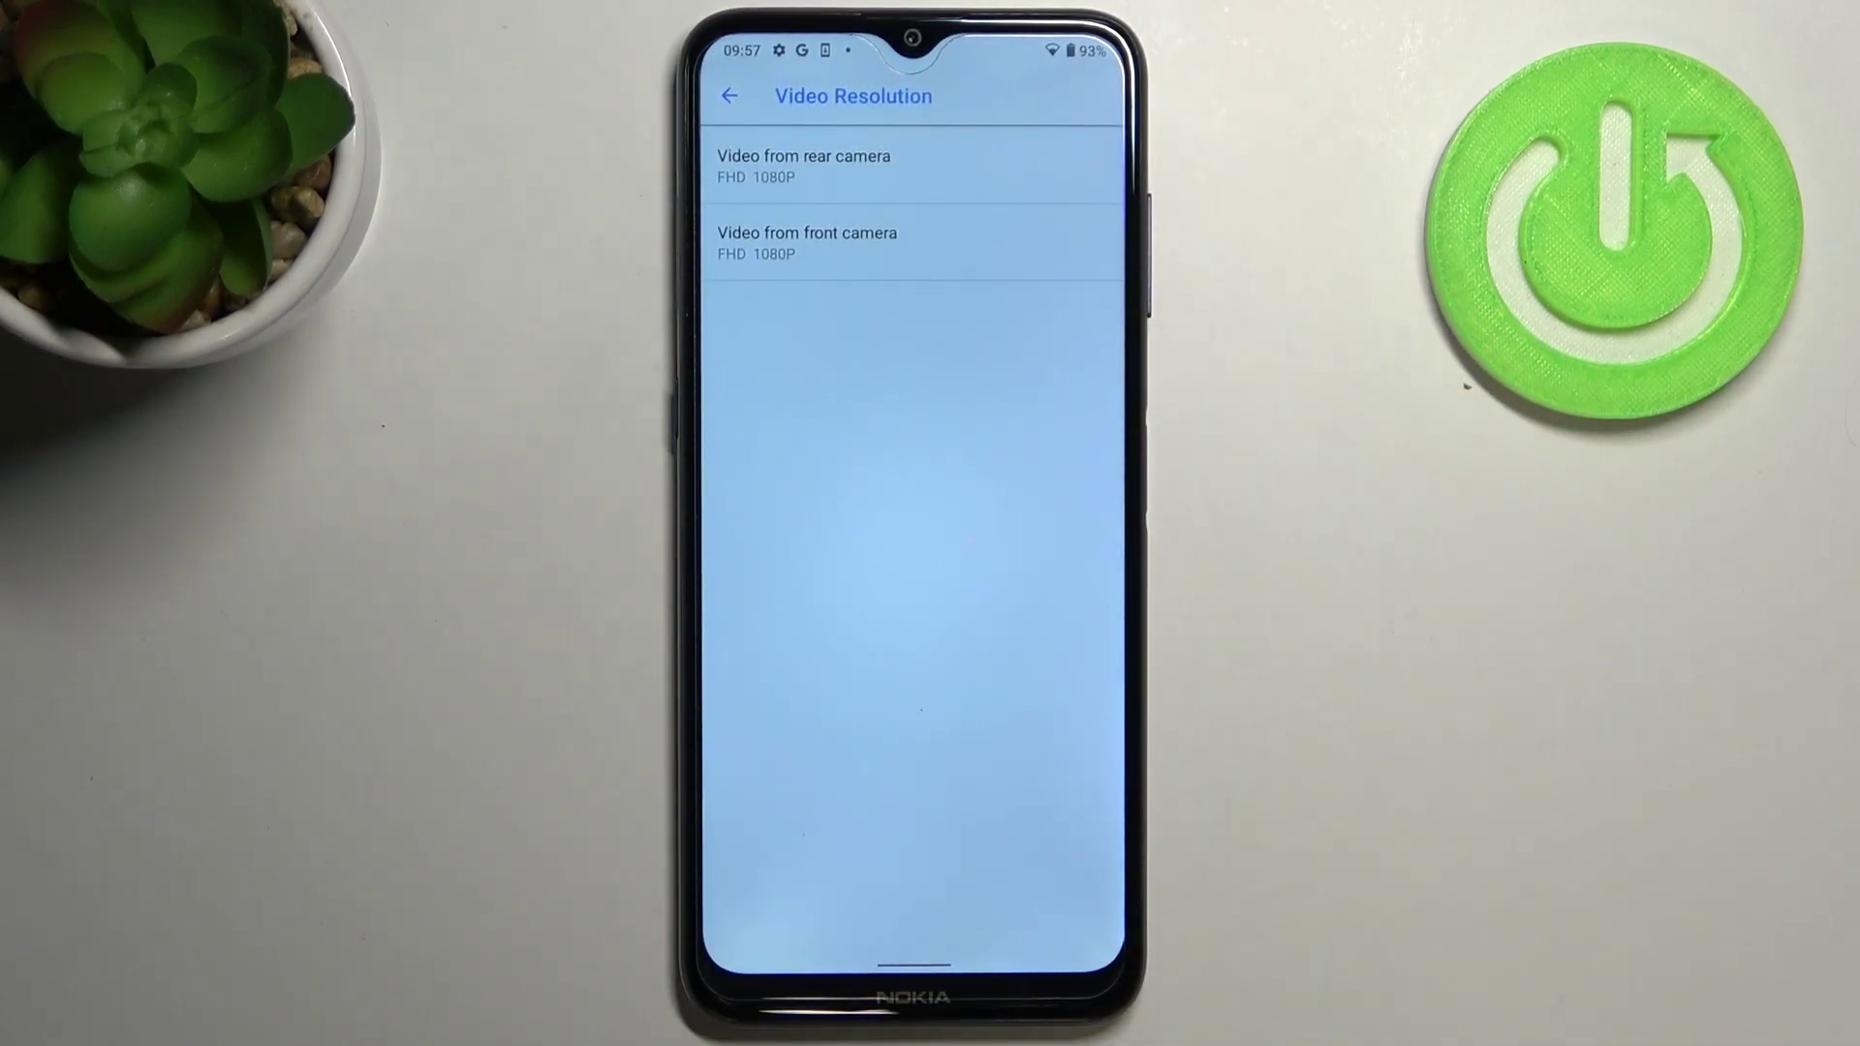
Swipe up from the bottom edge to close the camera and reach the Android home screen
drag(916, 966, 1017, 625)
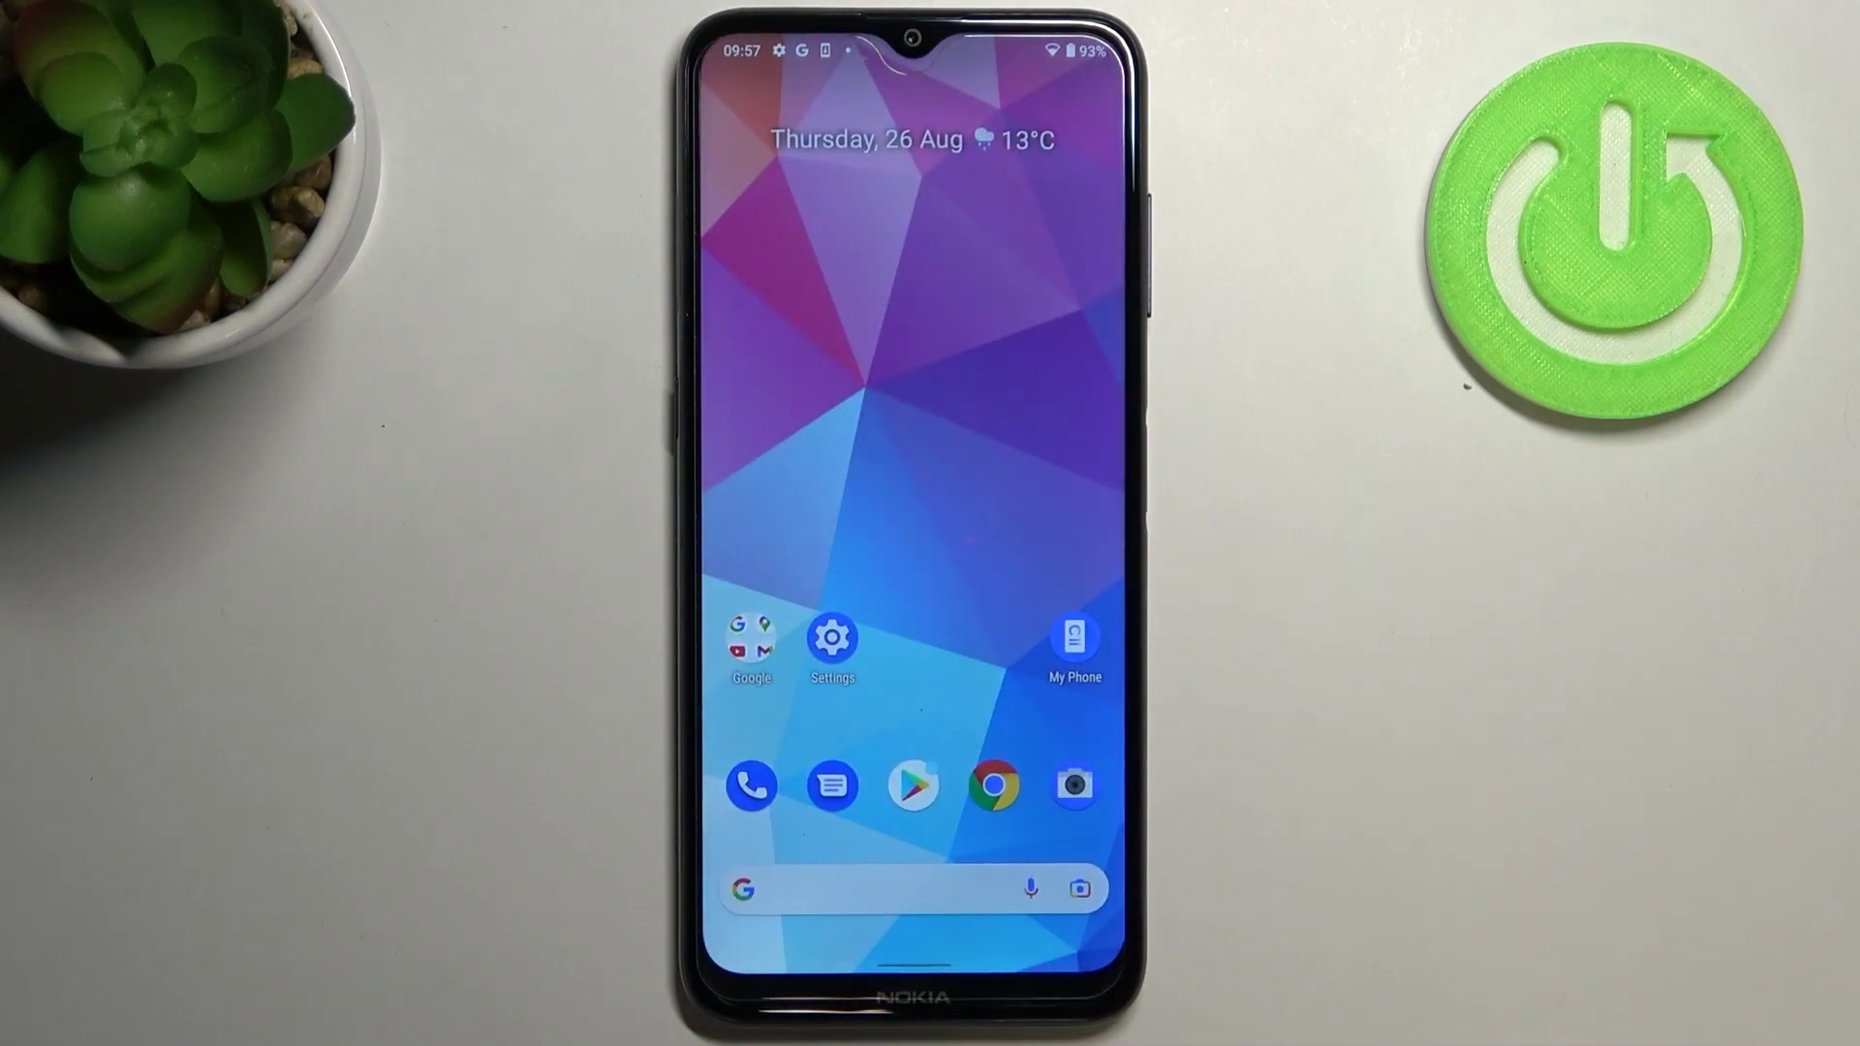